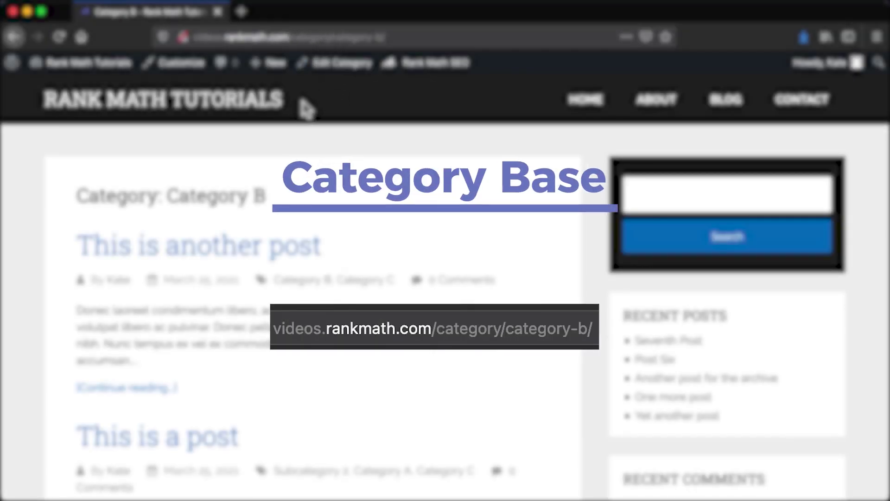
Step: Highlight the /category/category-b/ portion of the Category B page's address
left_click(291, 40)
left_click_drag(293, 38, 408, 40)
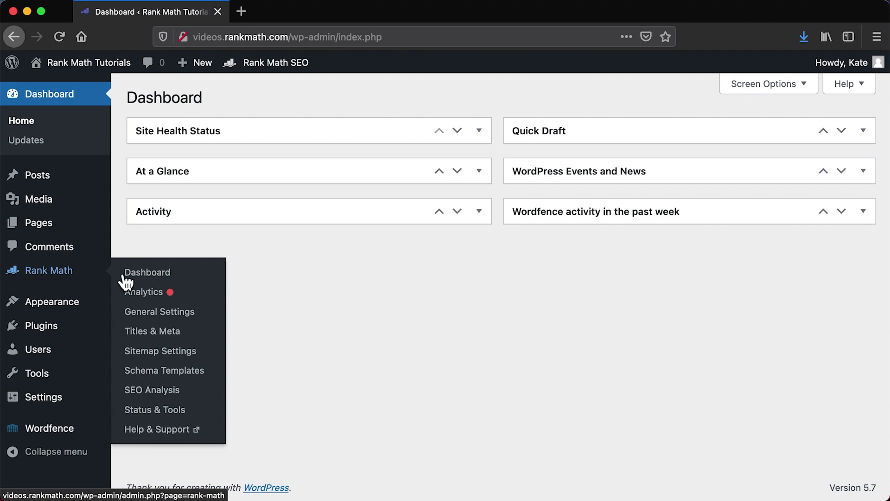
Step: Switch Rank Math to Advanced Mode and enable Strip Category Base under General Settings > Links
left_click(190, 280)
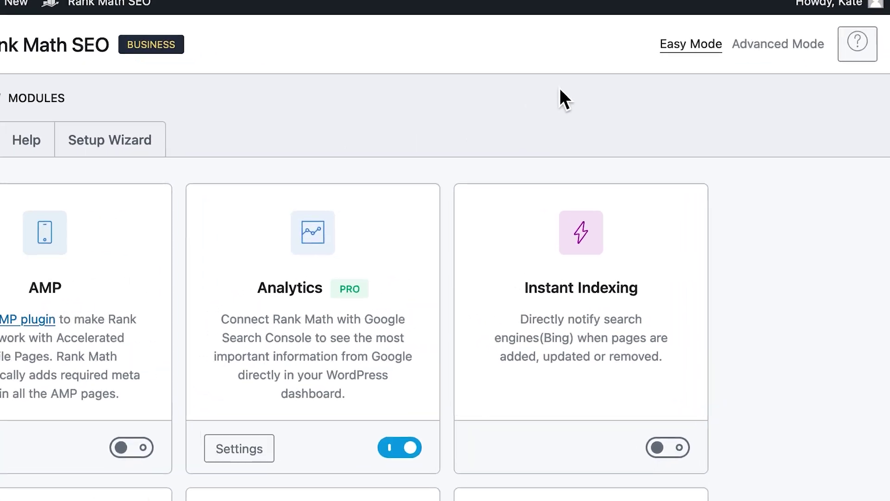
left_click(800, 101)
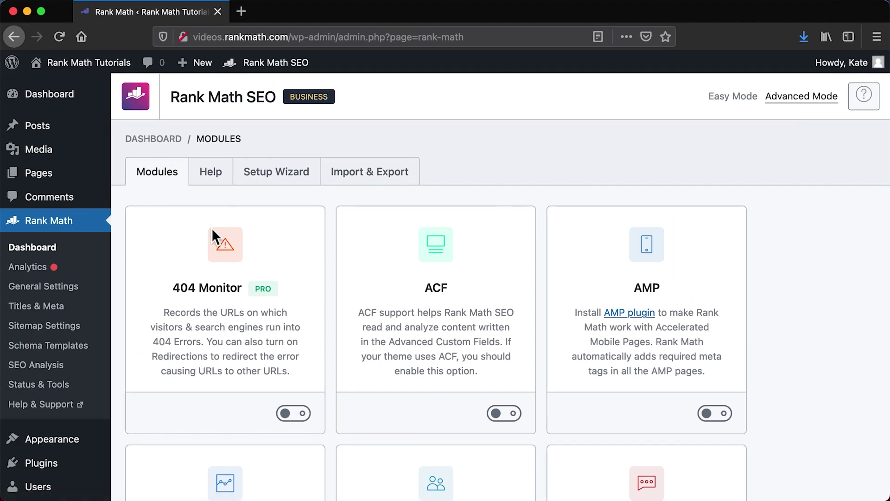
left_click(101, 289)
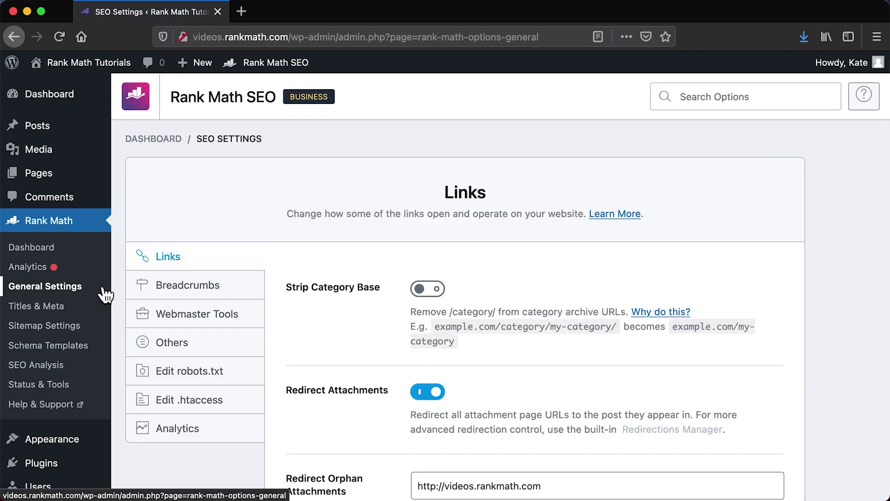
left_click(428, 289)
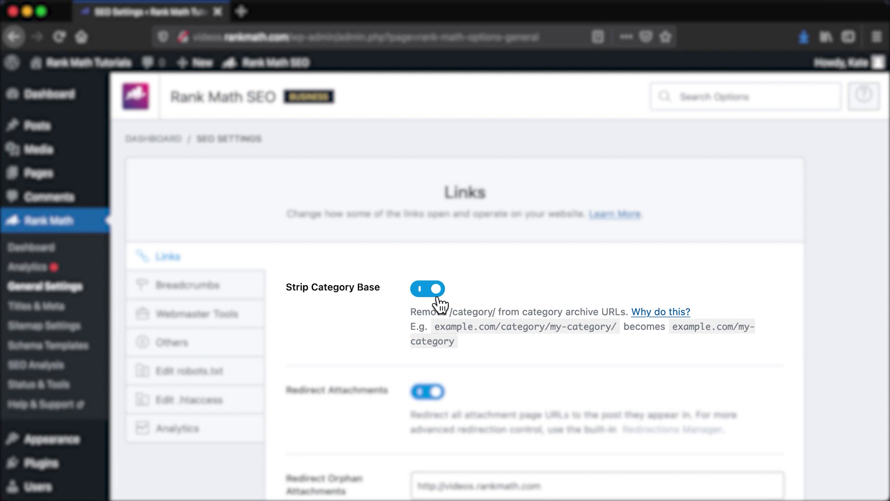
scroll(780, 411, "down", 10)
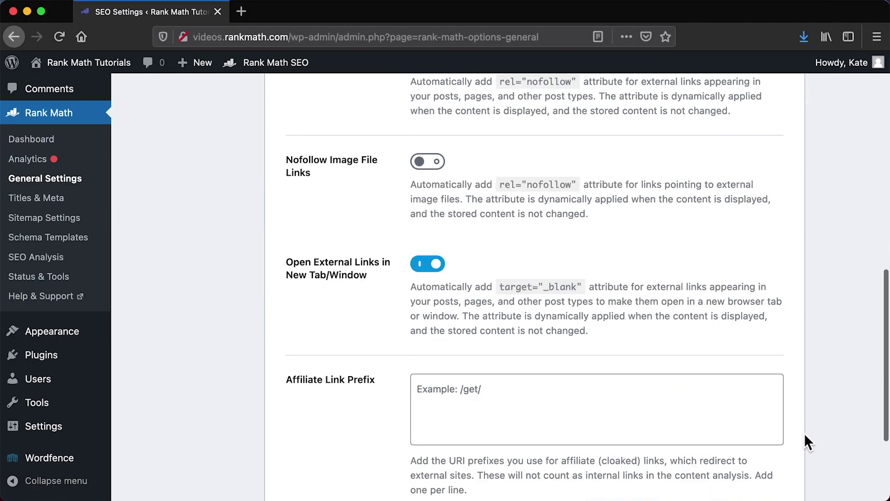